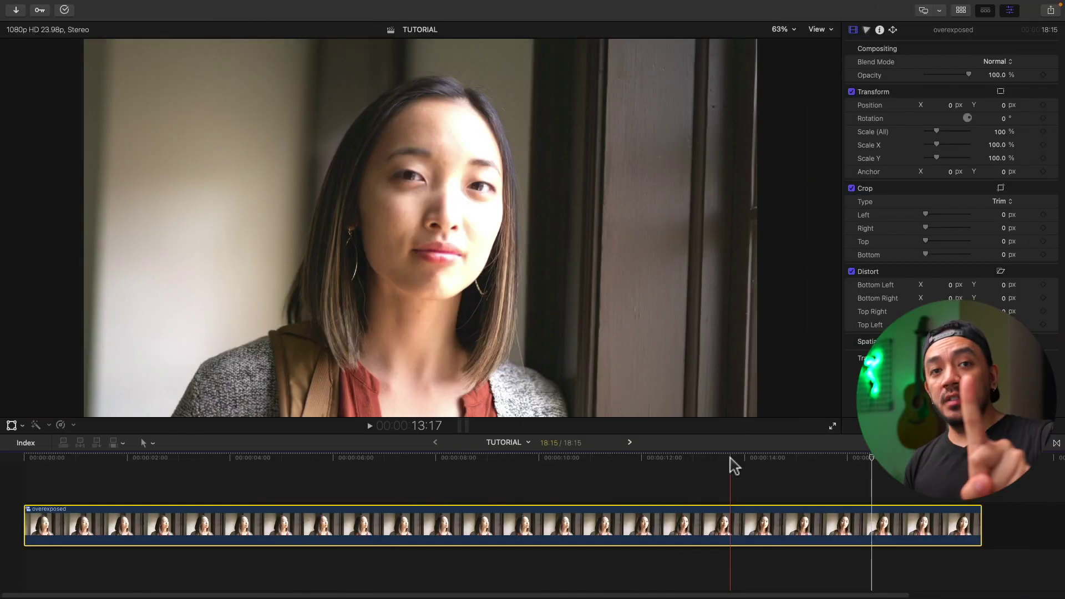
- Open the Video Scopes with Cmd+7 so the RGB Parade appears beside the viewer
{"action": "key", "text": "super+7"}
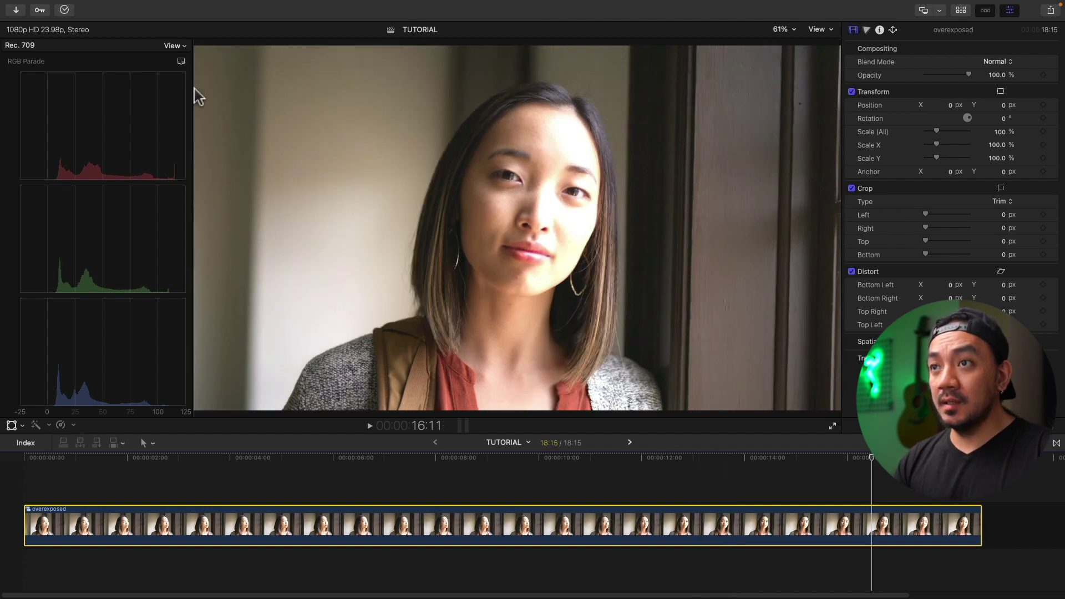
- Switch the scope to a Waveform display showing only the Luma channel
{"action": "left_click", "coordinate": [181, 61]}
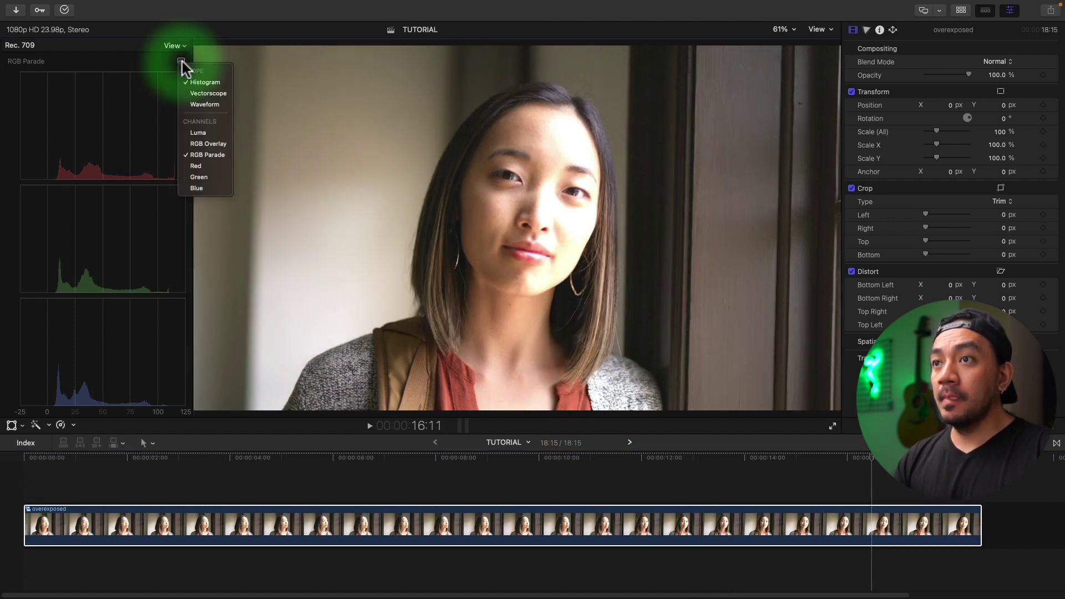
{"action": "left_click", "coordinate": [215, 106]}
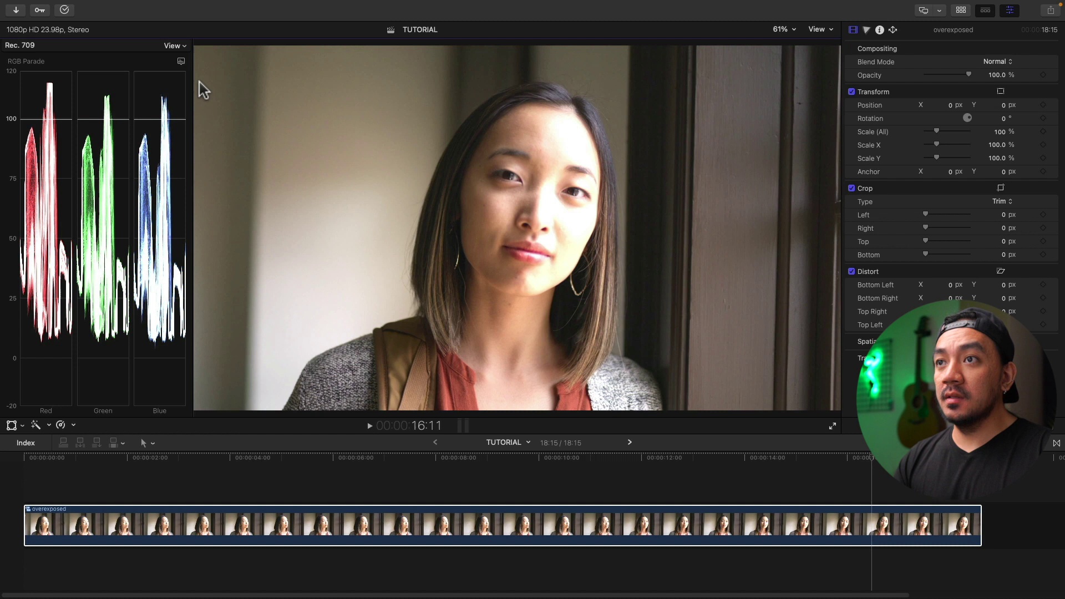
{"action": "left_click", "coordinate": [181, 61]}
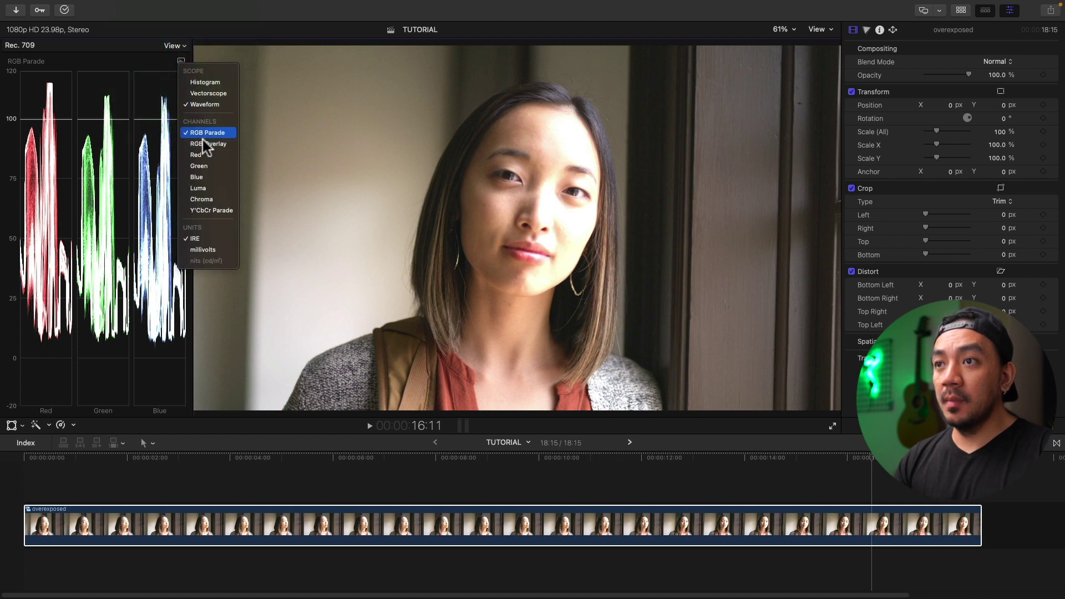
{"action": "left_click", "coordinate": [209, 188]}
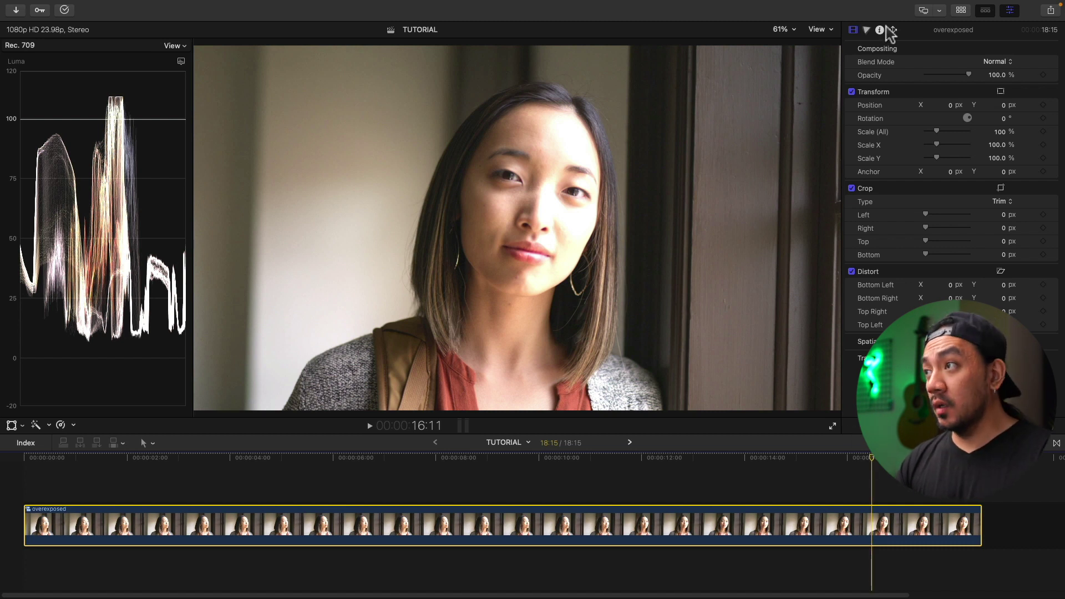
- Add a +Color Board correction in the Color inspector and show its Exposure board
{"action": "left_click", "coordinate": [867, 29]}
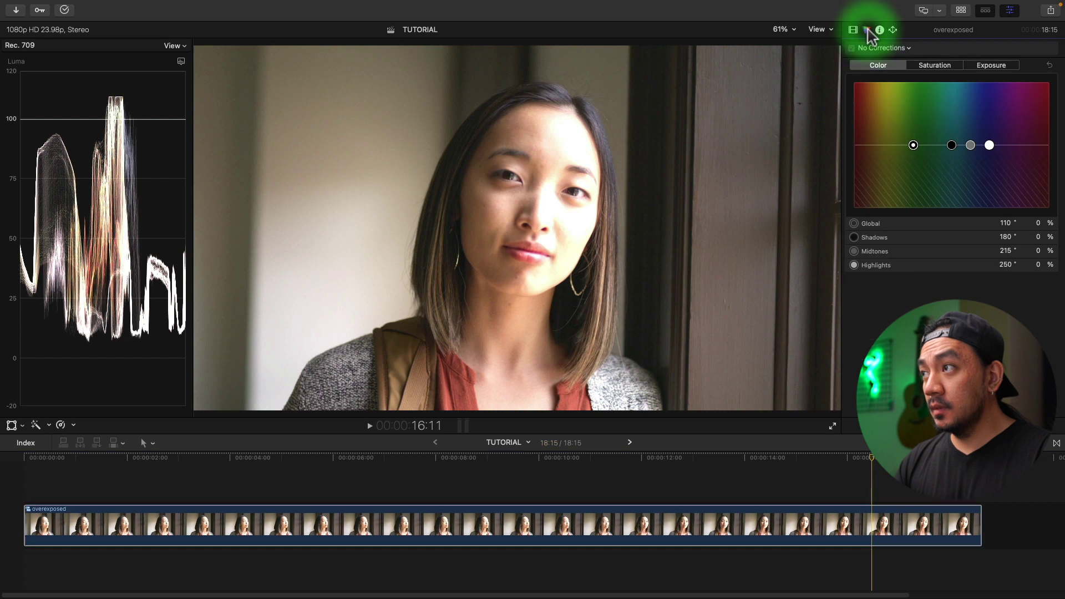
{"action": "left_click", "coordinate": [909, 49]}
{"action": "left_click", "coordinate": [899, 73]}
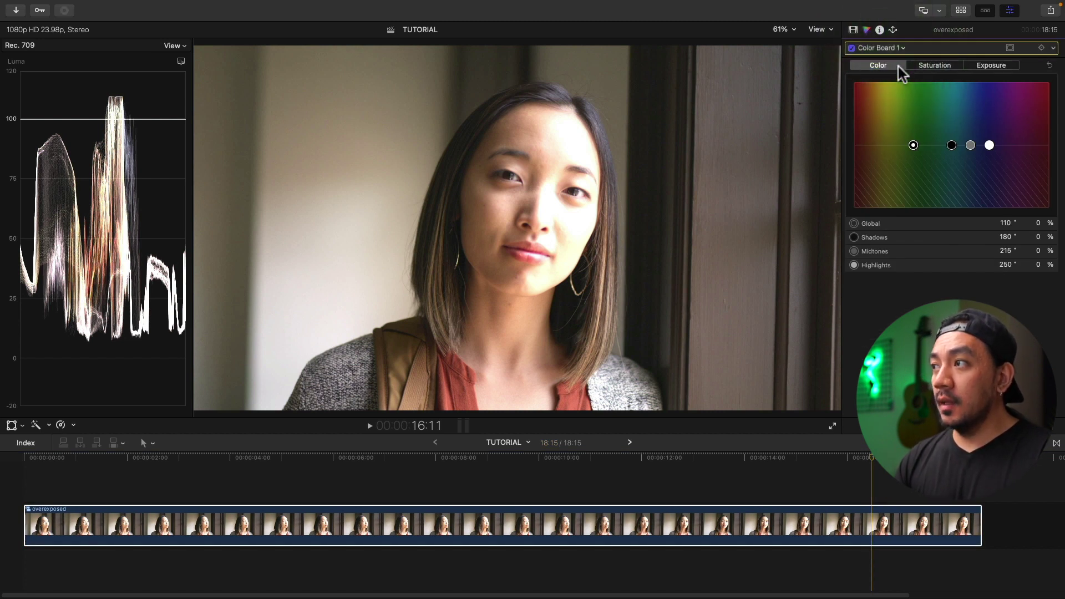
{"action": "left_click", "coordinate": [992, 65]}
{"action": "left_click", "coordinate": [871, 474]}
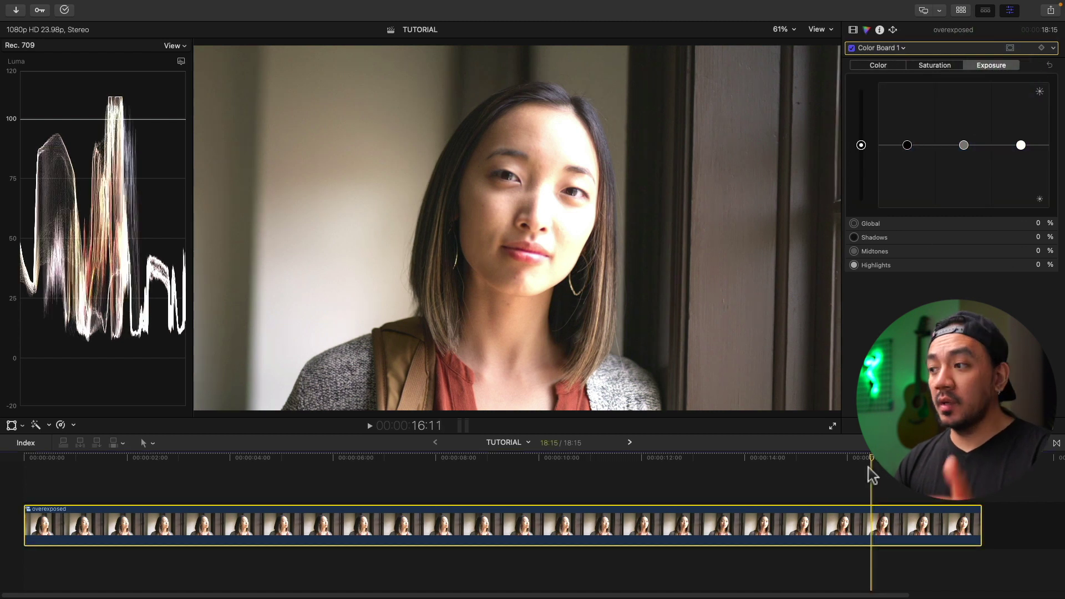
{"action": "left_click", "coordinate": [875, 522]}
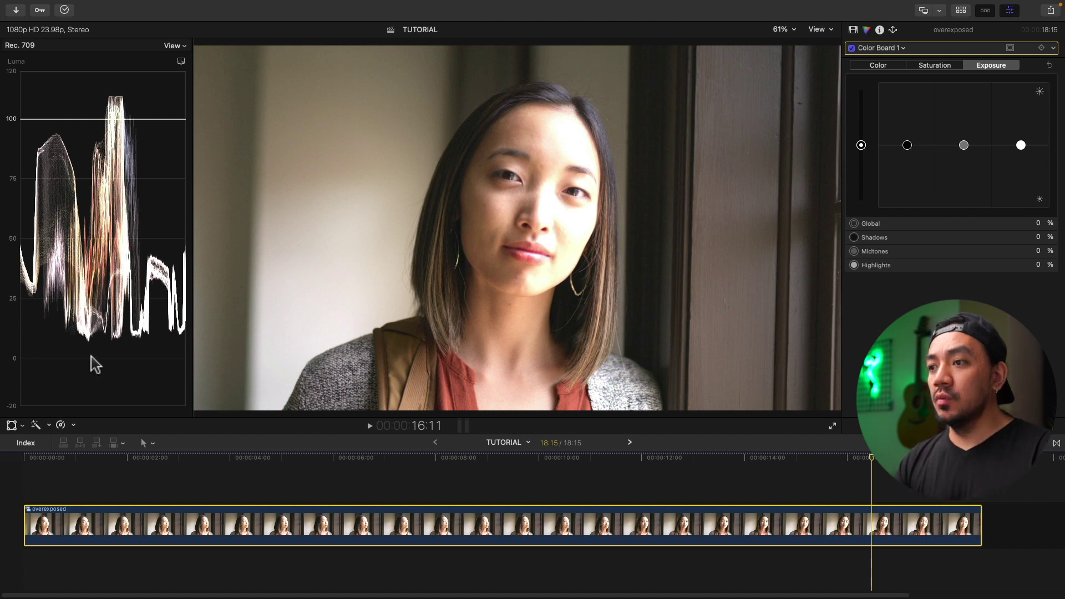
- Drag the Color Board Shadows exposure puck down to -12%
{"action": "left_click", "coordinate": [908, 145]}
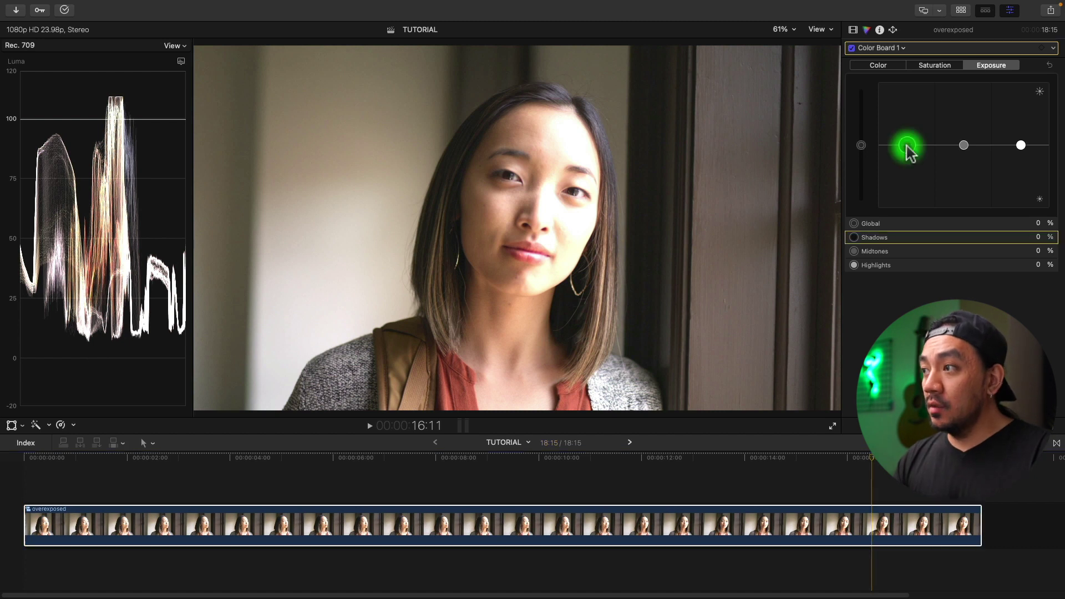
{"action": "left_click", "coordinate": [964, 145]}
{"action": "left_click", "coordinate": [1020, 146]}
{"action": "left_click", "coordinate": [908, 145]}
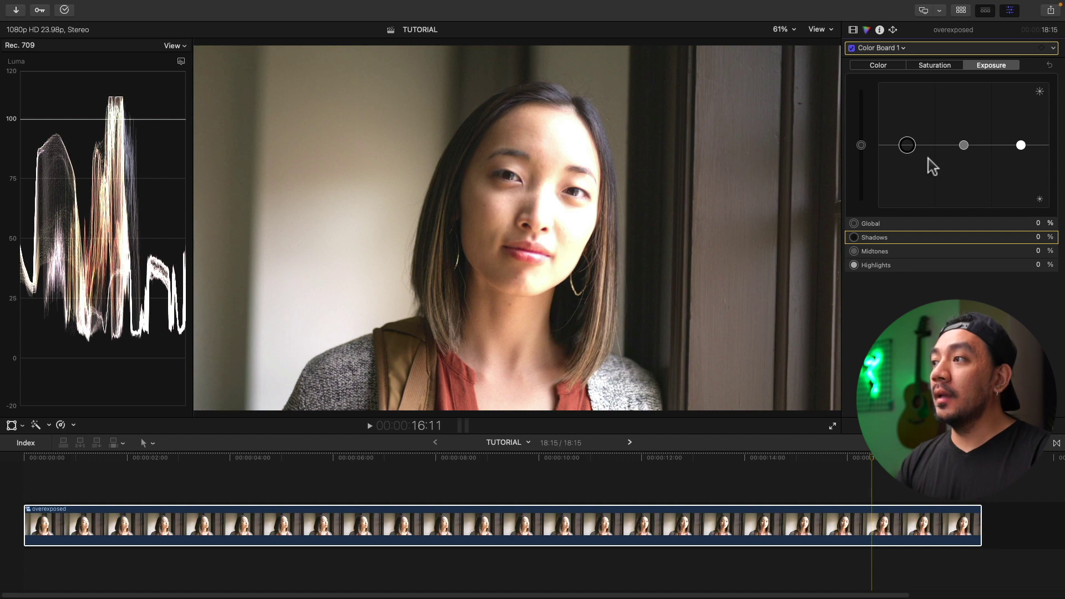
{"action": "left_click_drag", "start_coordinate": [910, 146], "coordinate": [910, 153]}
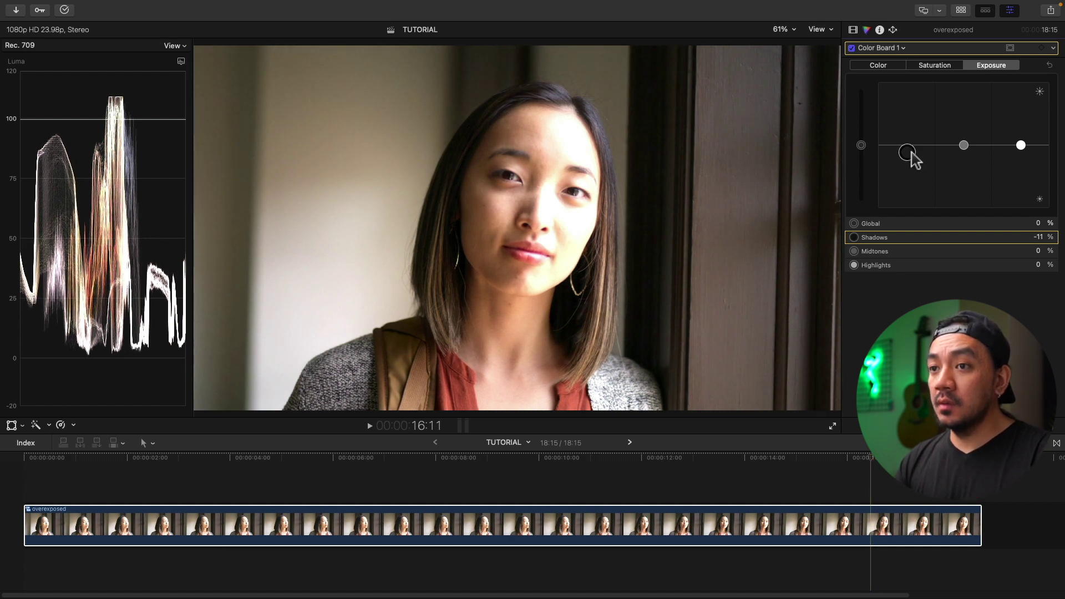
{"action": "left_click", "coordinate": [910, 155]}
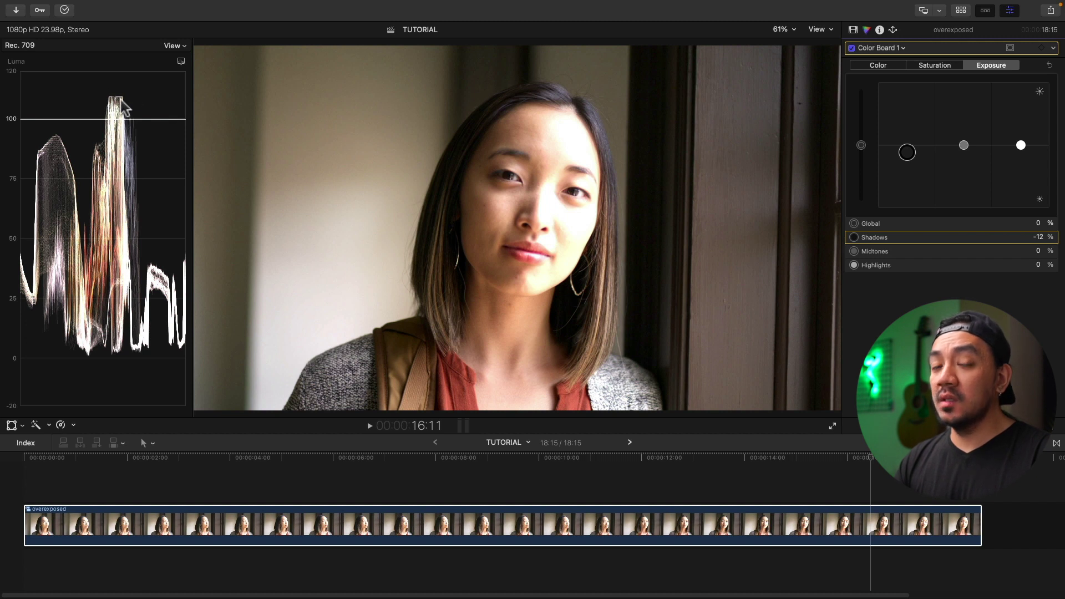
- Set Highlights exposure to -40% and raise Shadows back to -8%
{"action": "left_click", "coordinate": [1020, 146]}
{"action": "left_click", "coordinate": [1020, 146]}
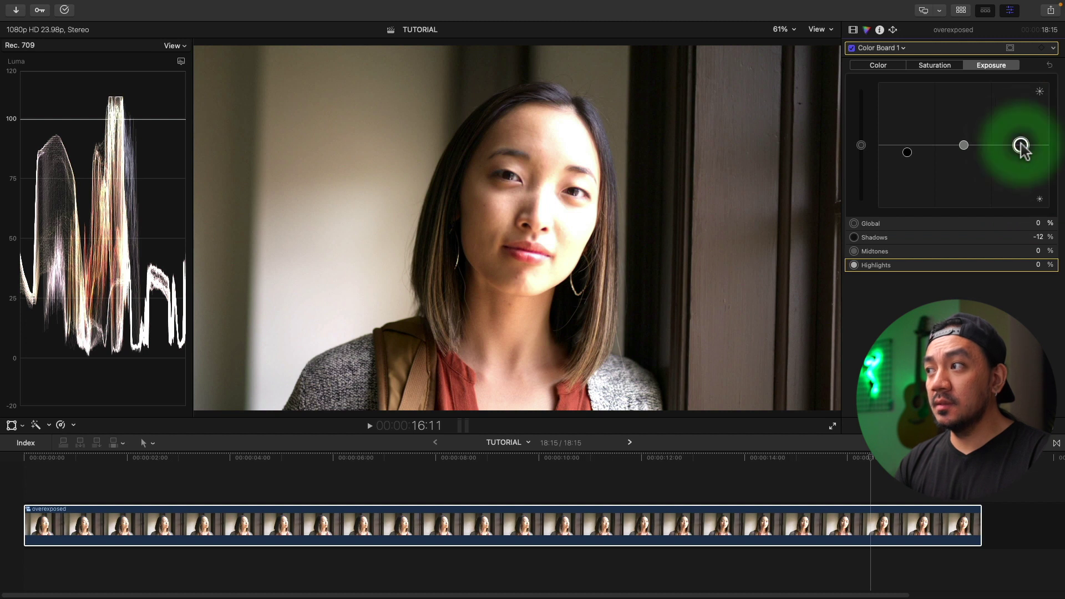
{"action": "left_click_drag", "start_coordinate": [1020, 145], "coordinate": [1020, 171]}
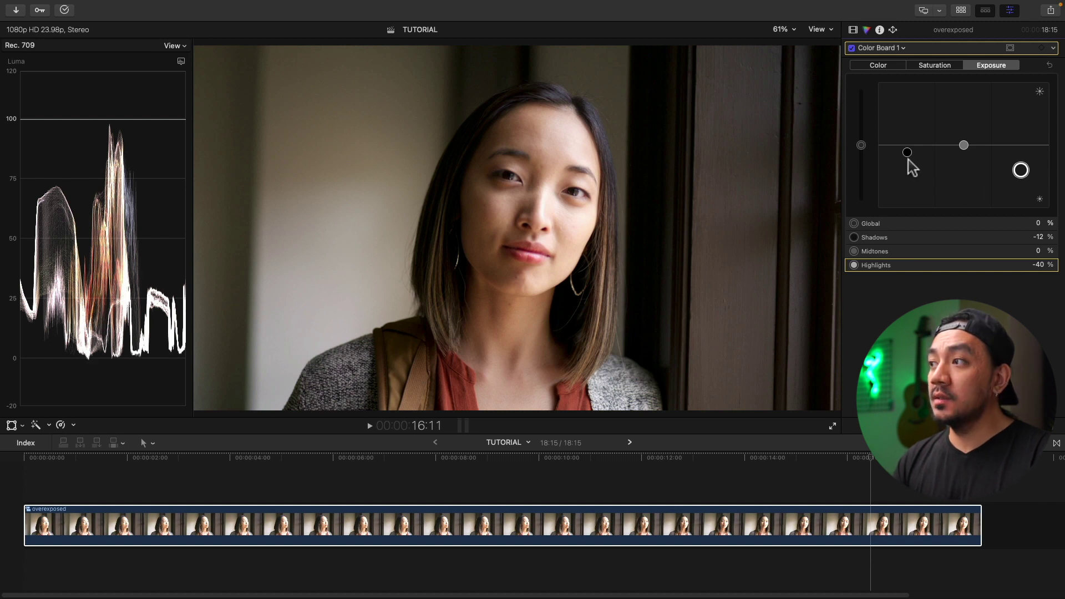
{"action": "left_click_drag", "start_coordinate": [907, 154], "coordinate": [908, 152]}
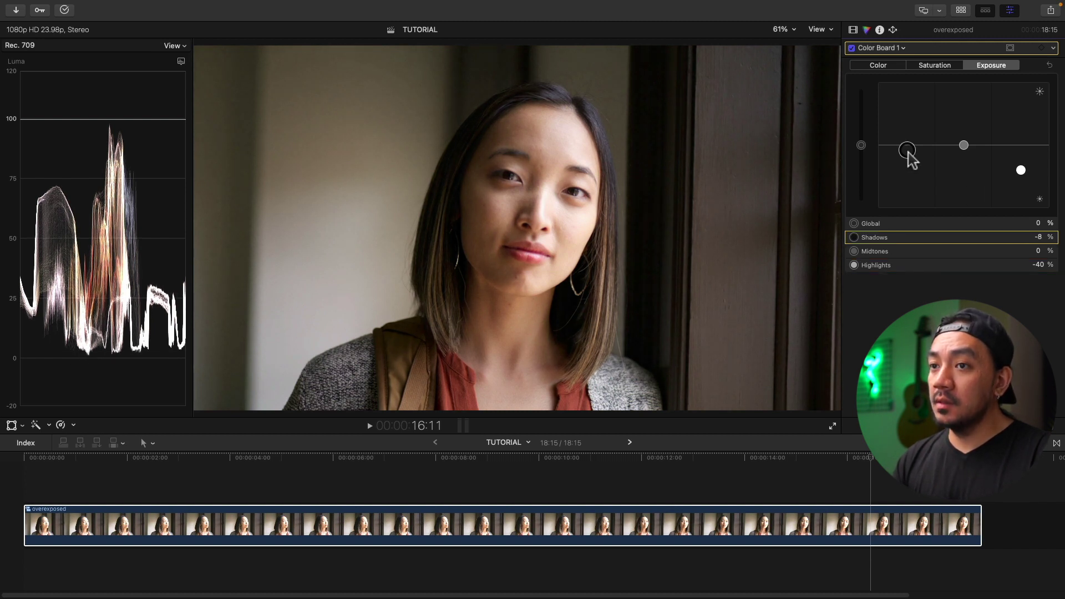
- Lower Midtones exposure to -20%, then move the playhead back to the clip's start
{"action": "left_click", "coordinate": [964, 147]}
{"action": "left_click_drag", "start_coordinate": [965, 153], "coordinate": [966, 168]}
{"action": "left_click", "coordinate": [873, 459]}
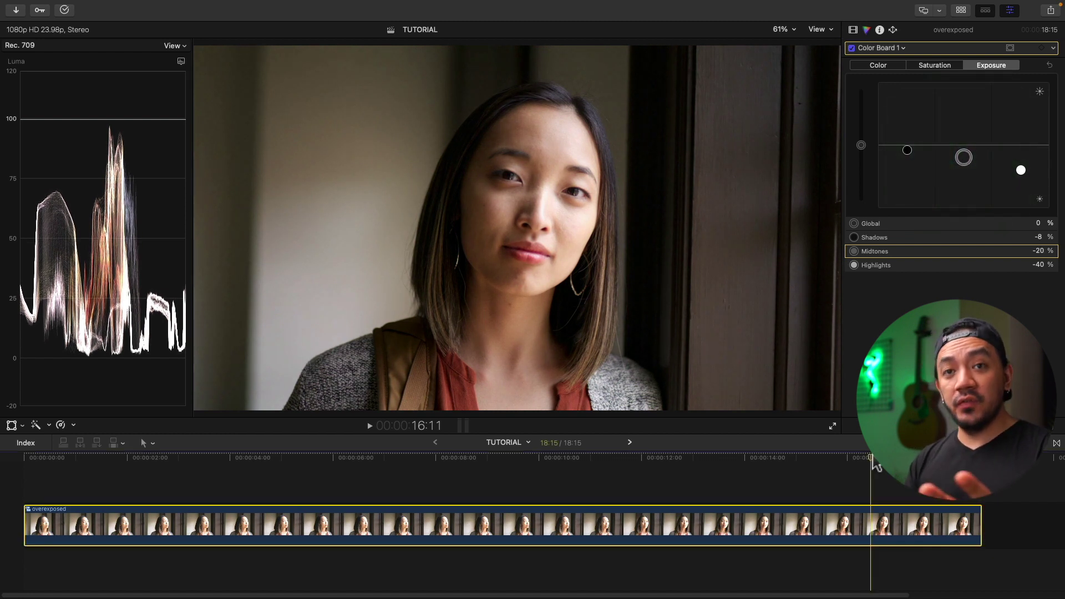
{"action": "left_click", "coordinate": [25, 459]}
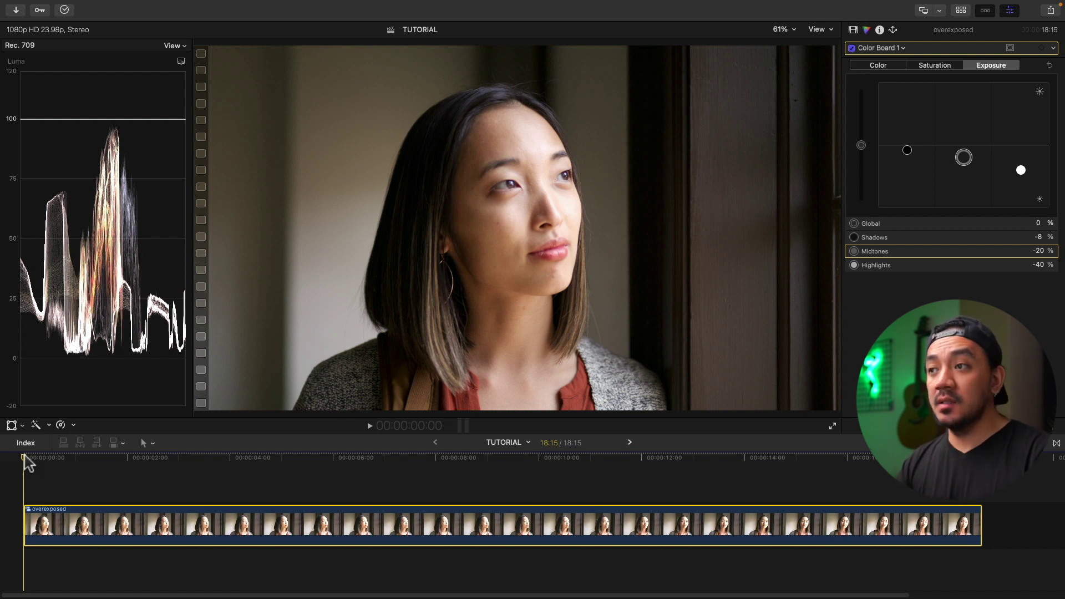
- Play the clip from about 6 seconds, return to the start, and show the clip's Color inspector
{"action": "left_click", "coordinate": [345, 459]}
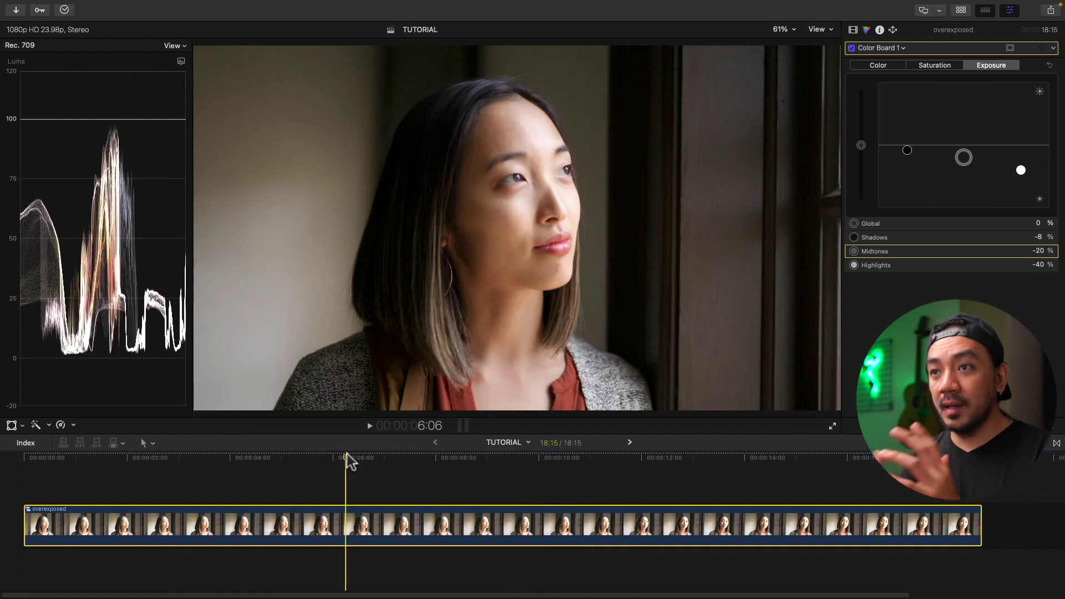
{"action": "key", "text": "space"}
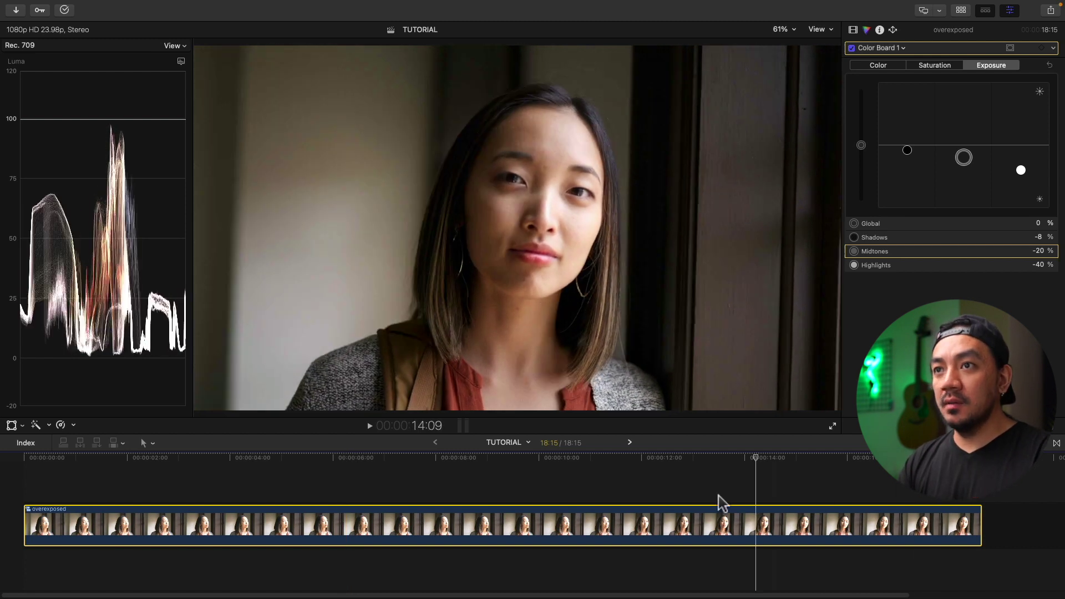
{"action": "left_click", "coordinate": [12, 467]}
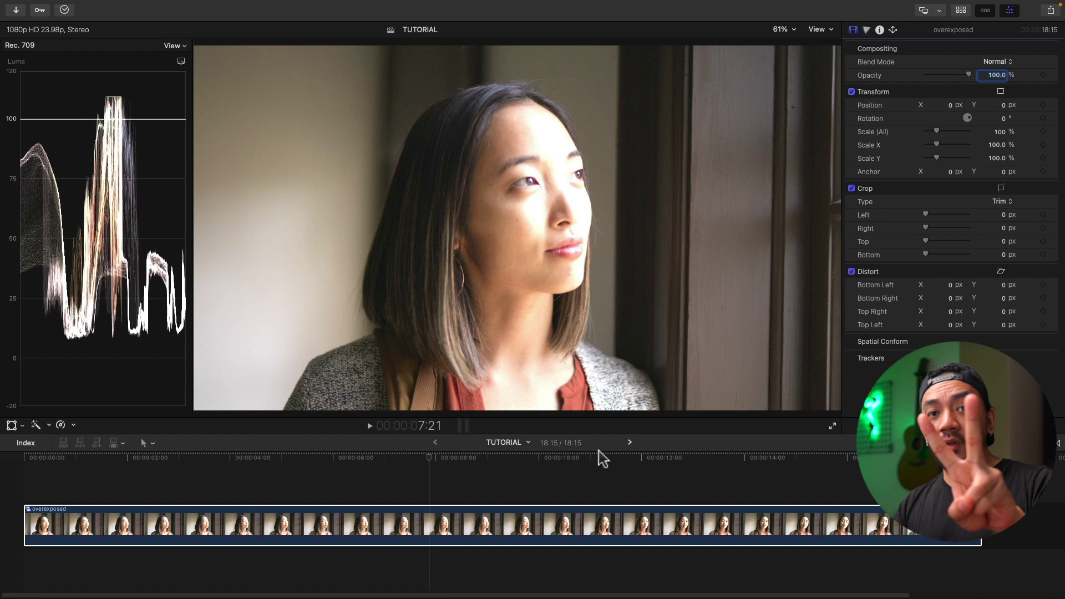
{"action": "left_click", "coordinate": [599, 451]}
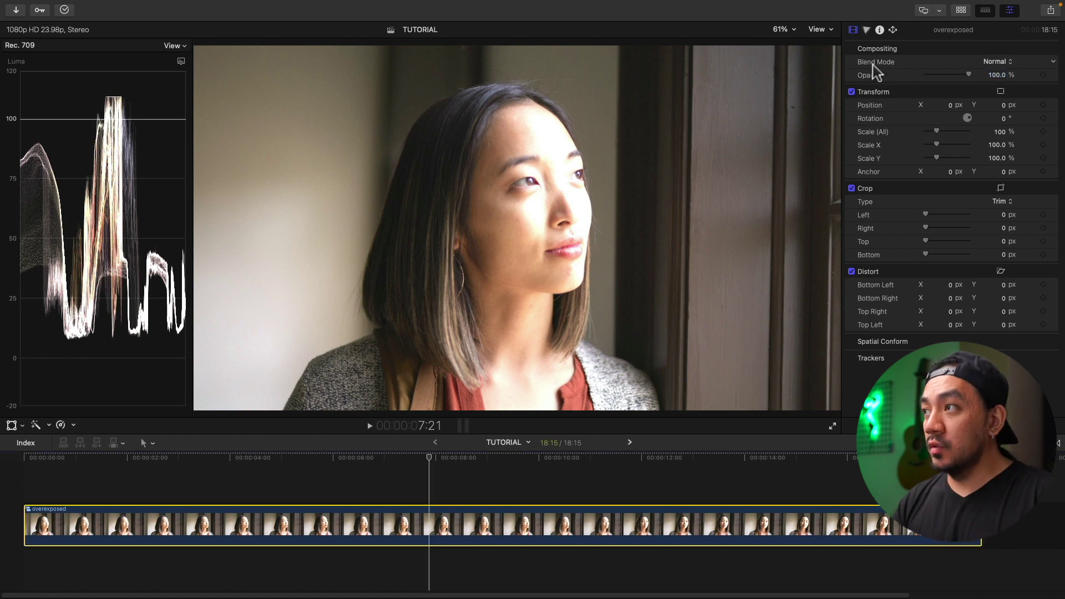
{"action": "left_click", "coordinate": [866, 29]}
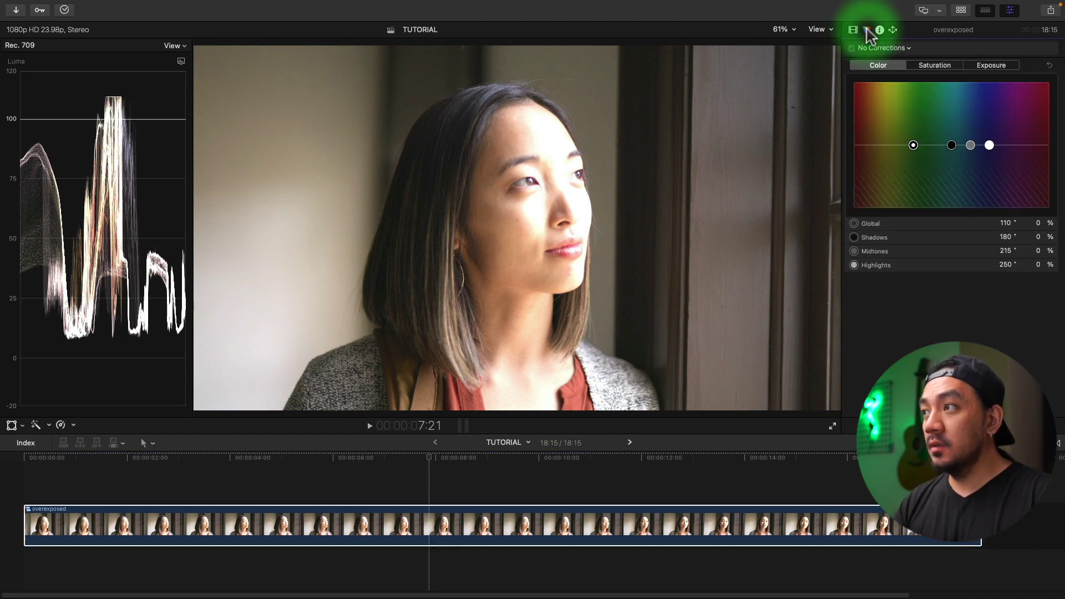
- Choose +Color Wheels from the No Corrections pop-up in the Color inspector
{"action": "left_click", "coordinate": [907, 49]}
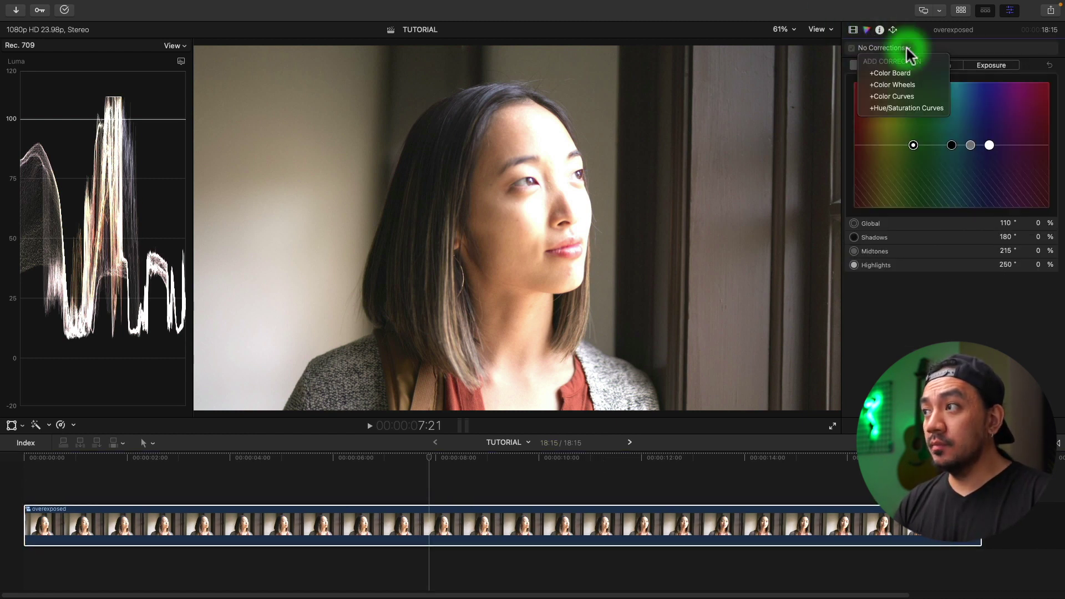
{"action": "left_click", "coordinate": [913, 84]}
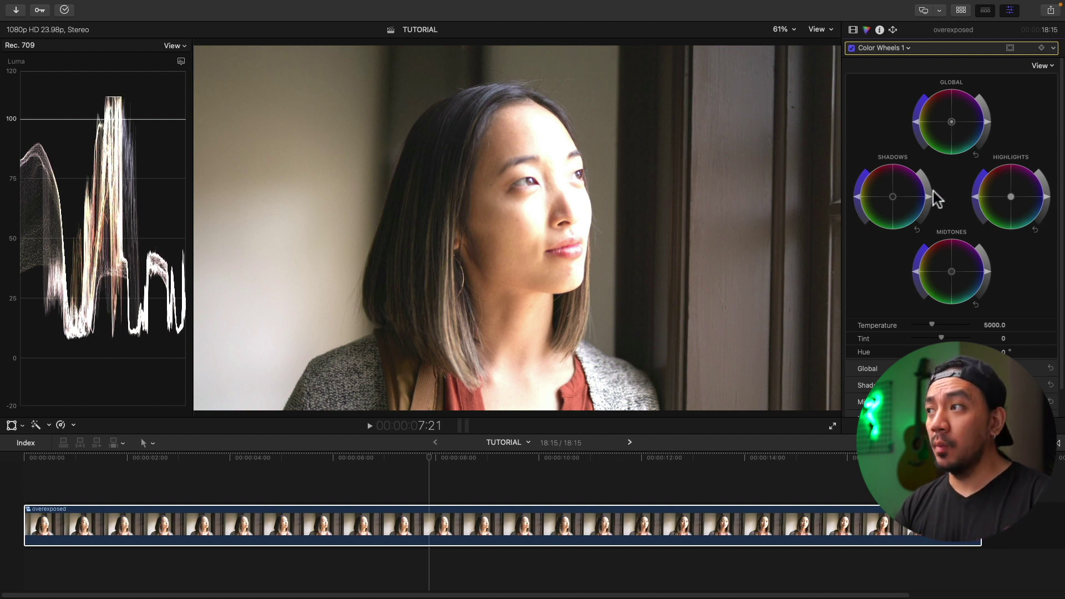
{"action": "left_click", "coordinate": [888, 48]}
{"action": "left_click", "coordinate": [907, 102]}
{"action": "left_click", "coordinate": [934, 65]}
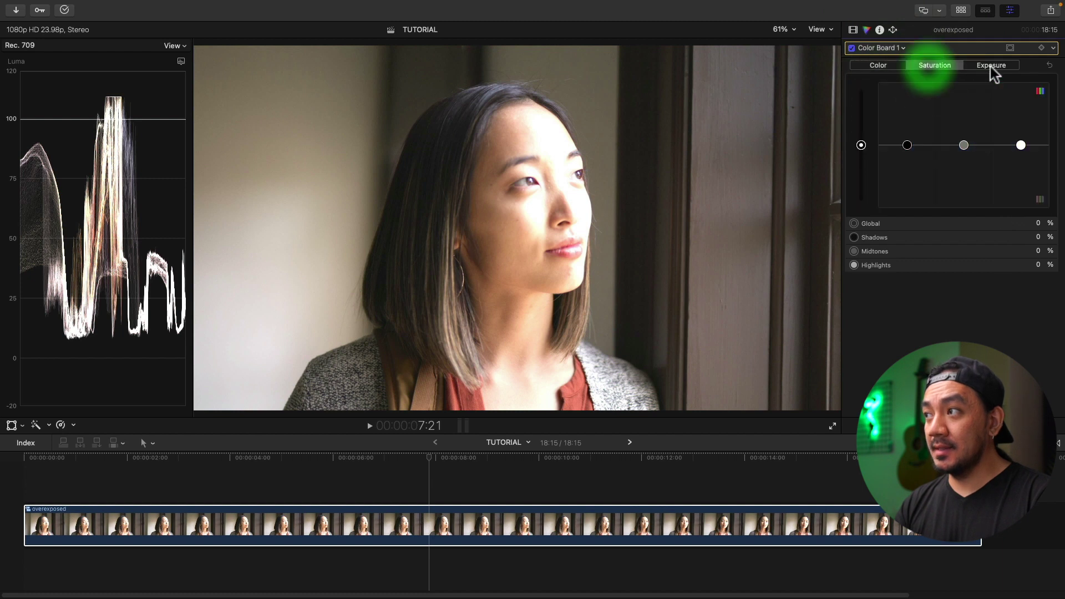
{"action": "left_click", "coordinate": [990, 66]}
{"action": "left_click_drag", "start_coordinate": [1021, 145], "coordinate": [1021, 139]}
{"action": "left_click_drag", "start_coordinate": [906, 145], "coordinate": [907, 150]}
{"action": "left_click", "coordinate": [964, 145]}
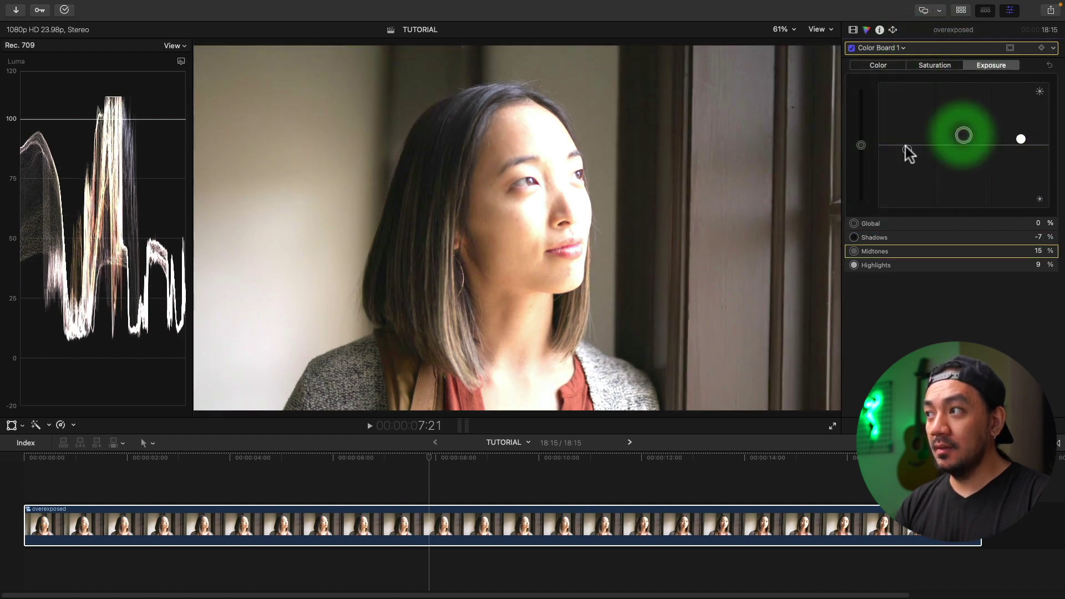
{"action": "key", "text": "Delete"}
{"action": "left_click", "coordinate": [940, 48]}
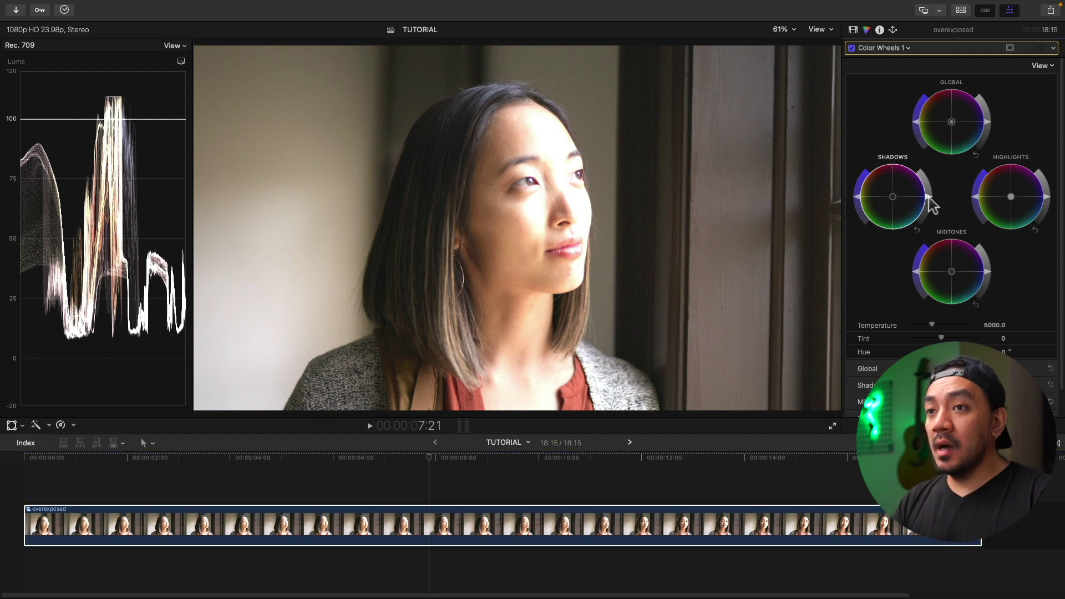
- Lower the Shadows wheel brightness slightly and Highlights brightness further, then scrub back to 2:20
{"action": "left_click_drag", "start_coordinate": [929, 198], "coordinate": [930, 203]}
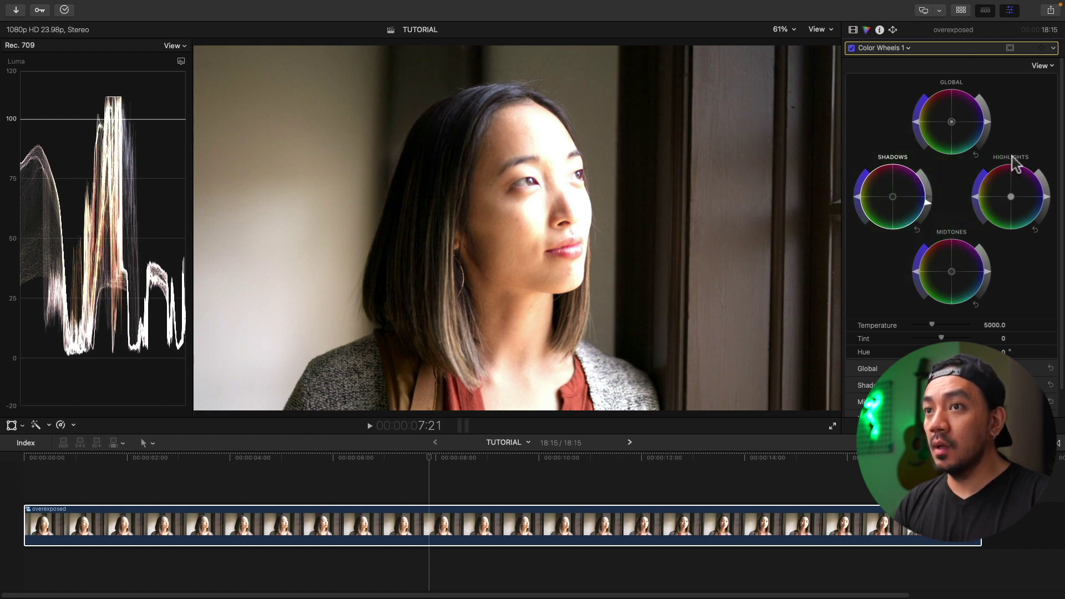
{"action": "left_click_drag", "start_coordinate": [1046, 196], "coordinate": [1042, 215]}
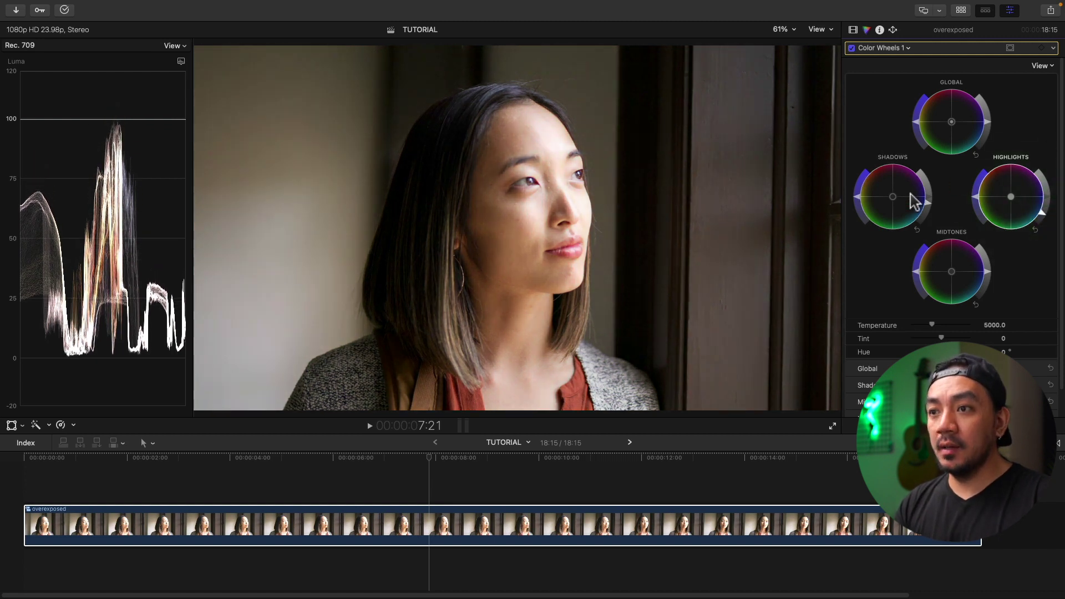
{"action": "left_click", "coordinate": [428, 457]}
{"action": "left_click_drag", "start_coordinate": [392, 469], "coordinate": [175, 458]}
{"action": "left_click", "coordinate": [173, 458]}
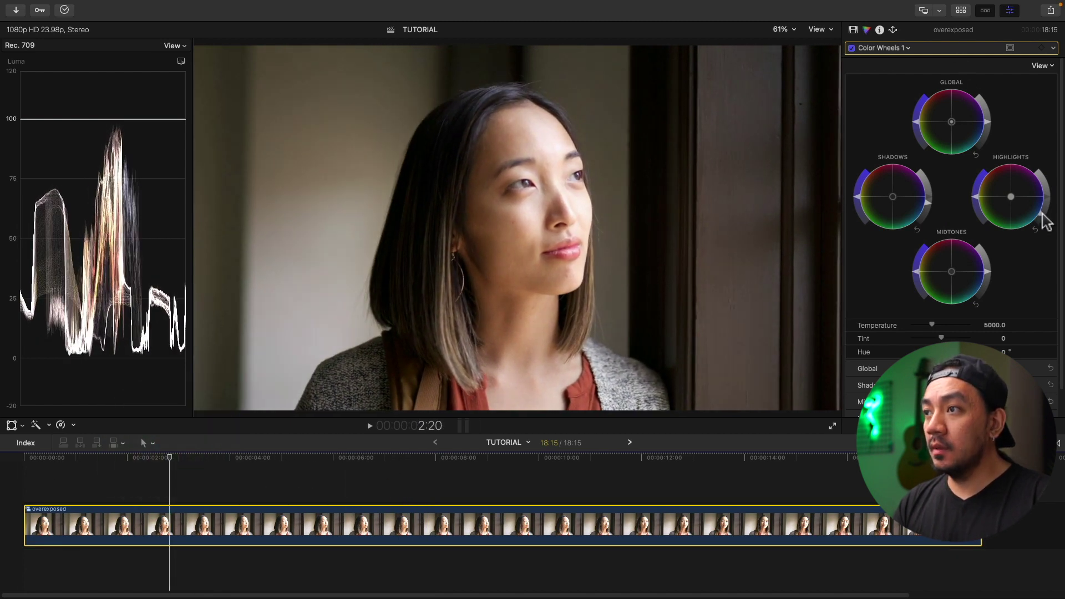
- At 16:15, lower the Midtones wheel brightness slider slightly
{"action": "left_click_drag", "start_coordinate": [731, 471], "coordinate": [880, 471]}
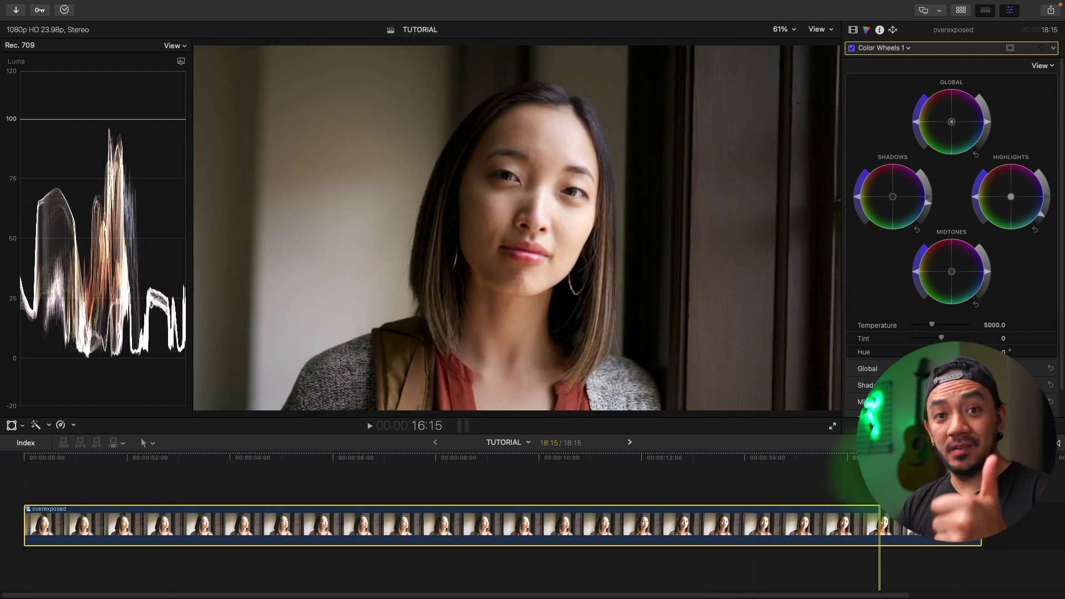
{"action": "left_click_drag", "start_coordinate": [988, 273], "coordinate": [989, 286]}
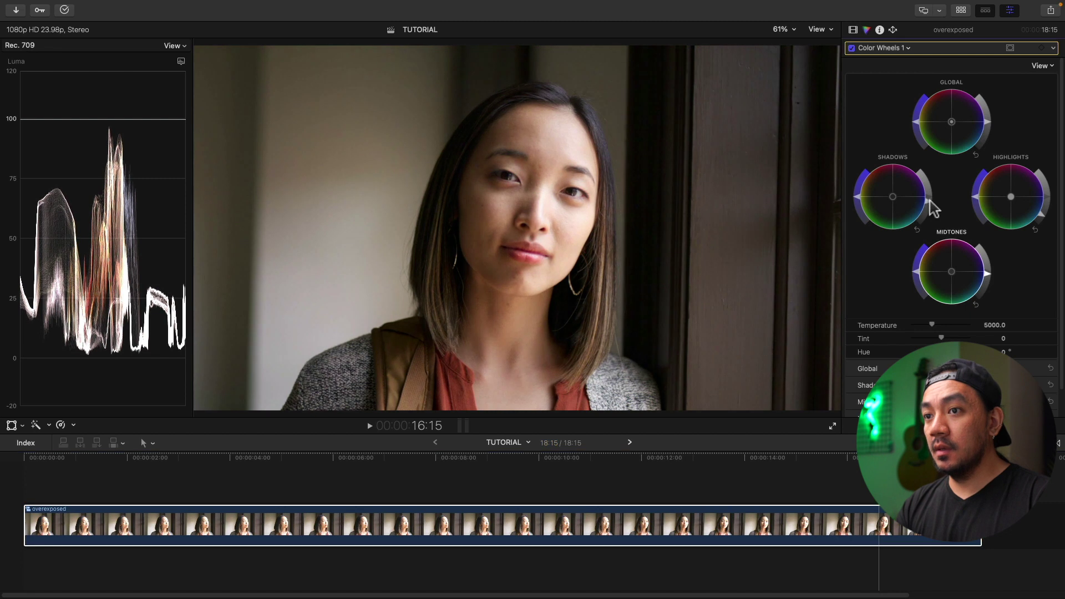